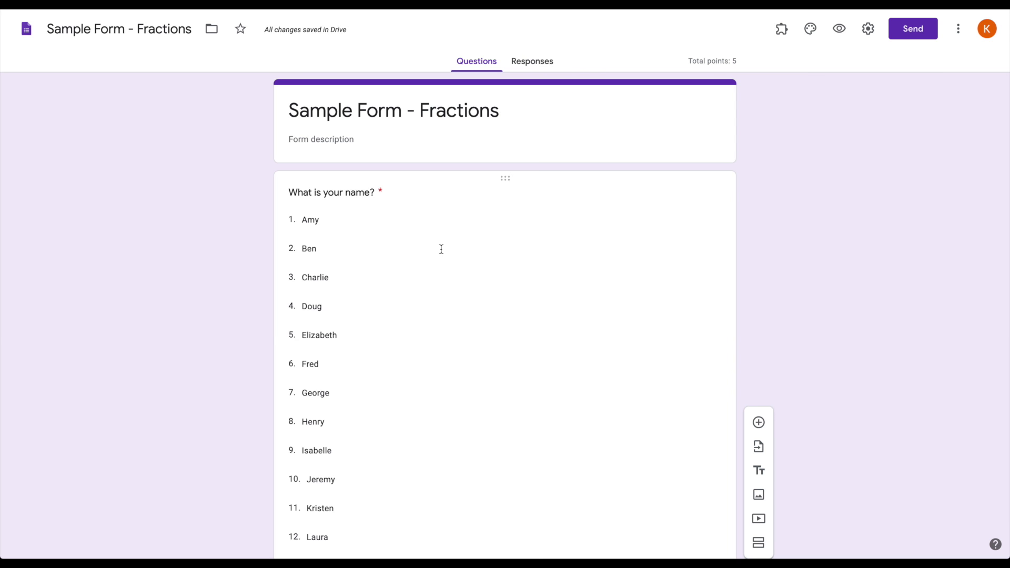
Add a section titled 'Introducing Fractions' after 'What section are you in?', then insert a title-and-description block
{"action": "scroll", "coordinate": [440, 247], "scroll_direction": "down", "scroll_amount": 12}
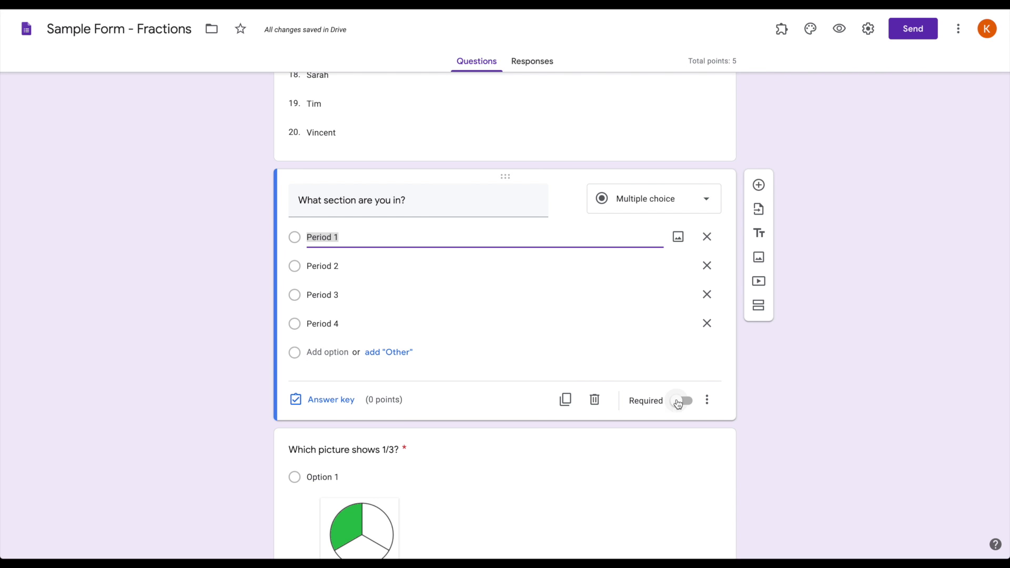
{"action": "left_click", "coordinate": [760, 311]}
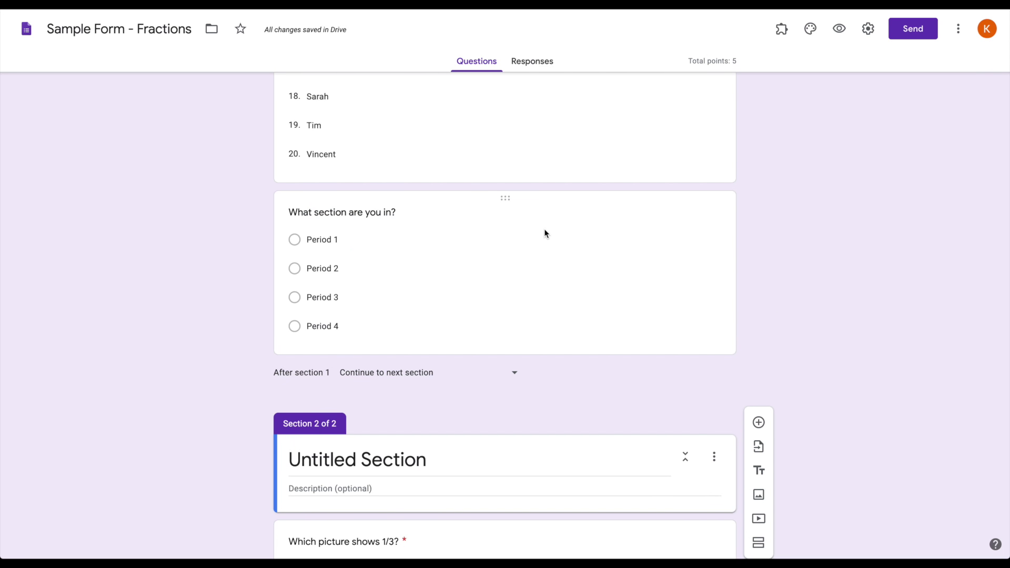
{"action": "scroll", "coordinate": [434, 262], "scroll_direction": "down", "scroll_amount": 4}
{"action": "left_click", "coordinate": [423, 264]}
{"action": "type", "text": "Introducing Fractions"}
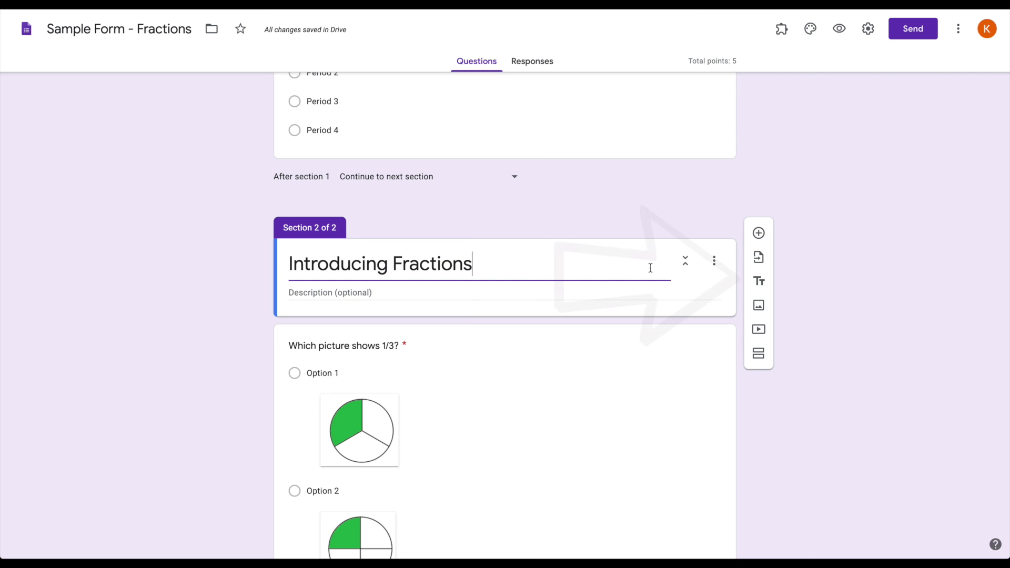
{"action": "left_click", "coordinate": [764, 284]}
Enter the directions 'Look at each question carefully and choose the best response…' and check them in the student preview
{"action": "type", "text": "Look at each question carefully and choose the best response. There will only be one correct answer for each question."}
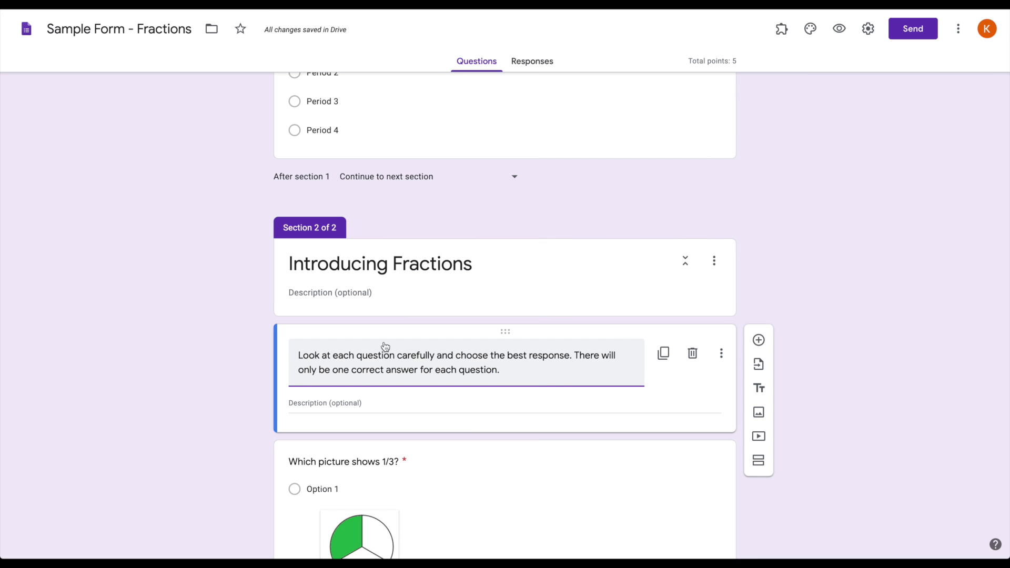
{"action": "left_click", "coordinate": [838, 30]}
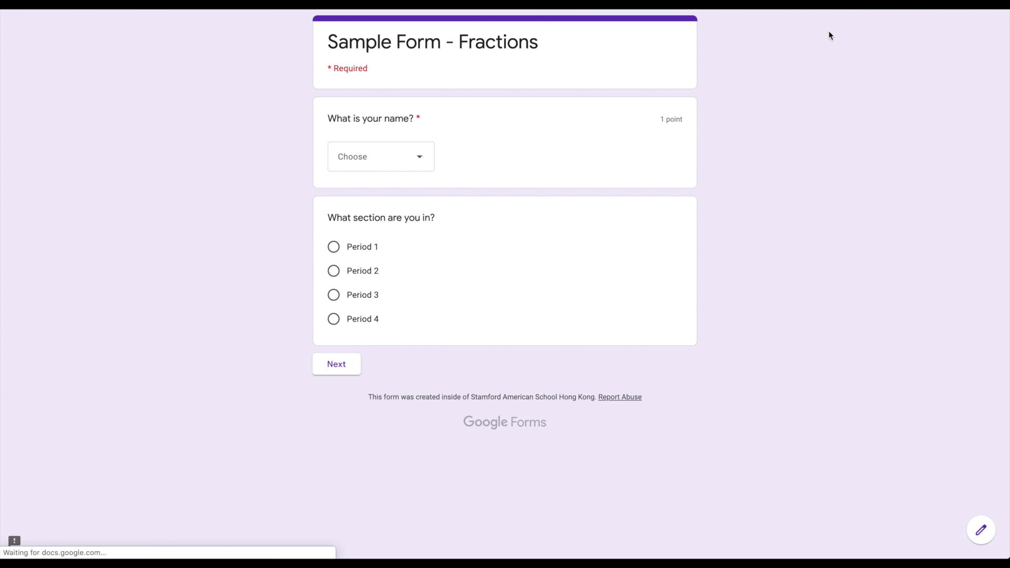
{"action": "left_click", "coordinate": [336, 363]}
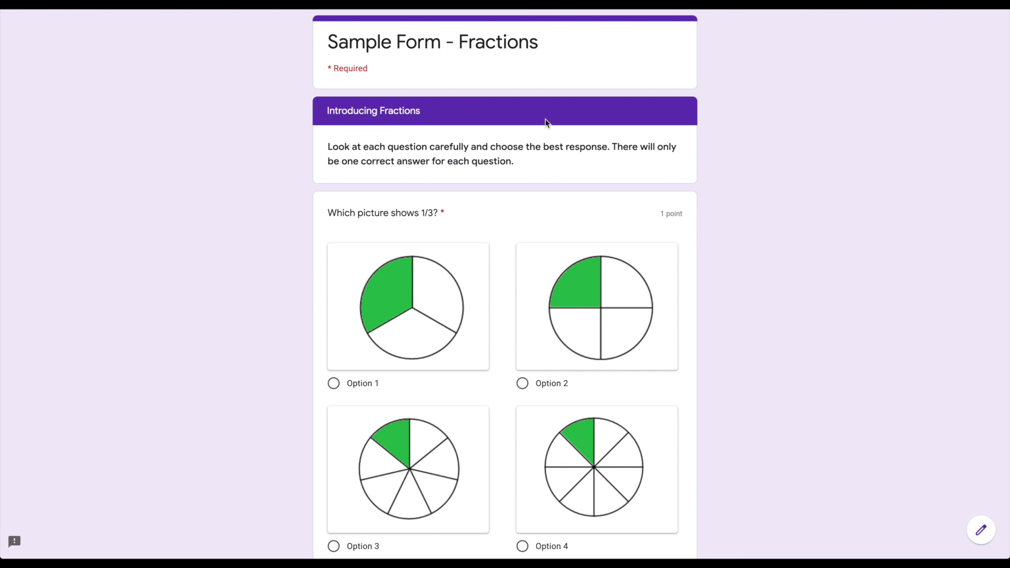
{"action": "triple_click", "coordinate": [438, 145]}
{"action": "left_click", "coordinate": [438, 145]}
{"action": "key", "text": "ctrl+w"}
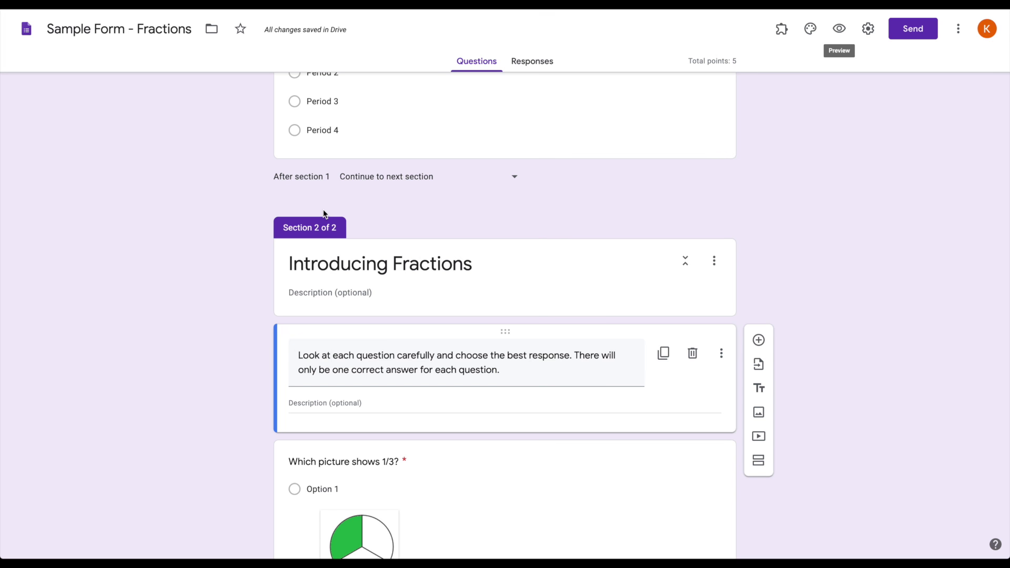
{"action": "left_click", "coordinate": [327, 291]}
{"action": "type", "text": "Look at each question carefully and choose the best response."}
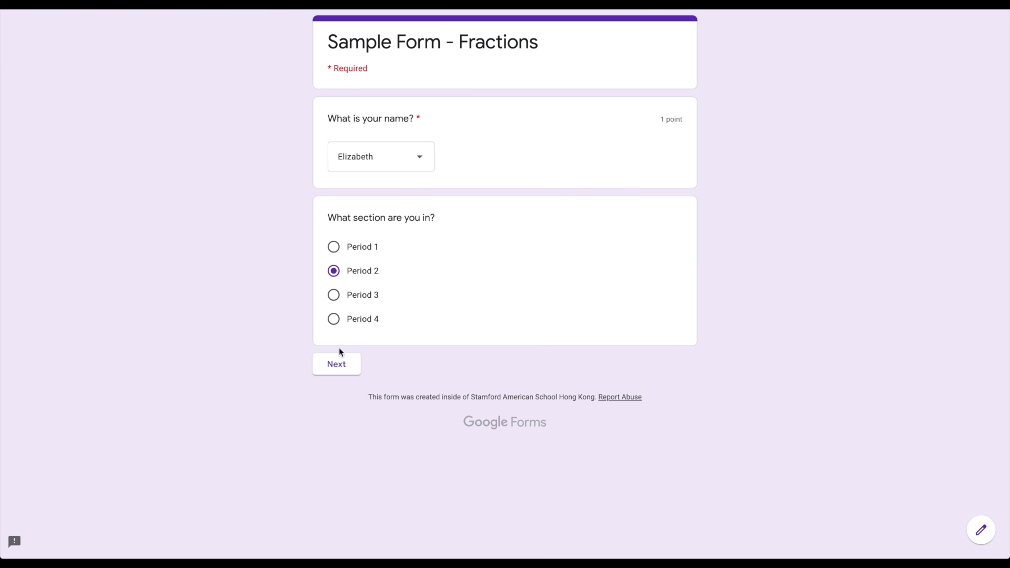
{"action": "left_click", "coordinate": [339, 350]}
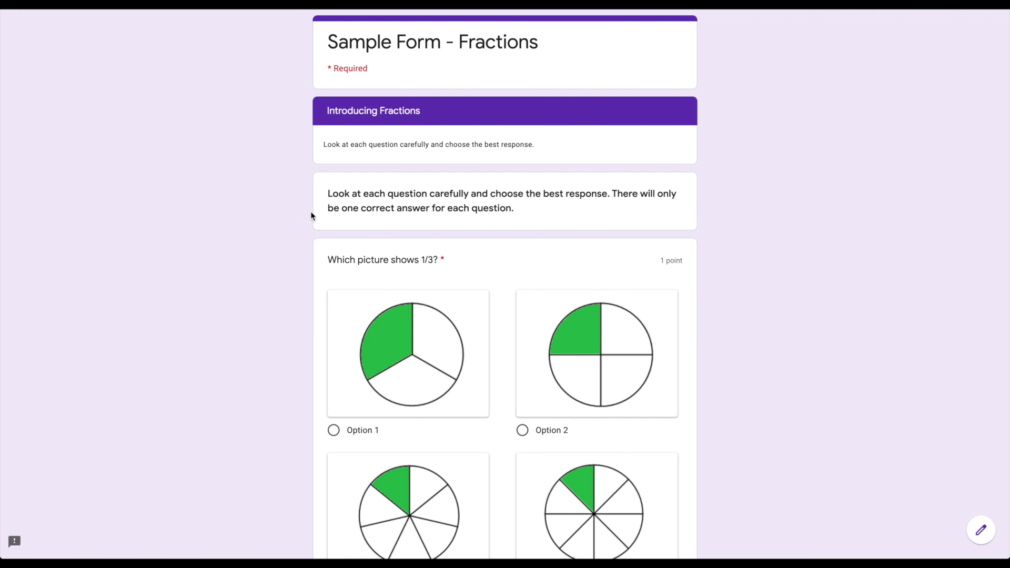
{"action": "key", "text": "ctrl+w"}
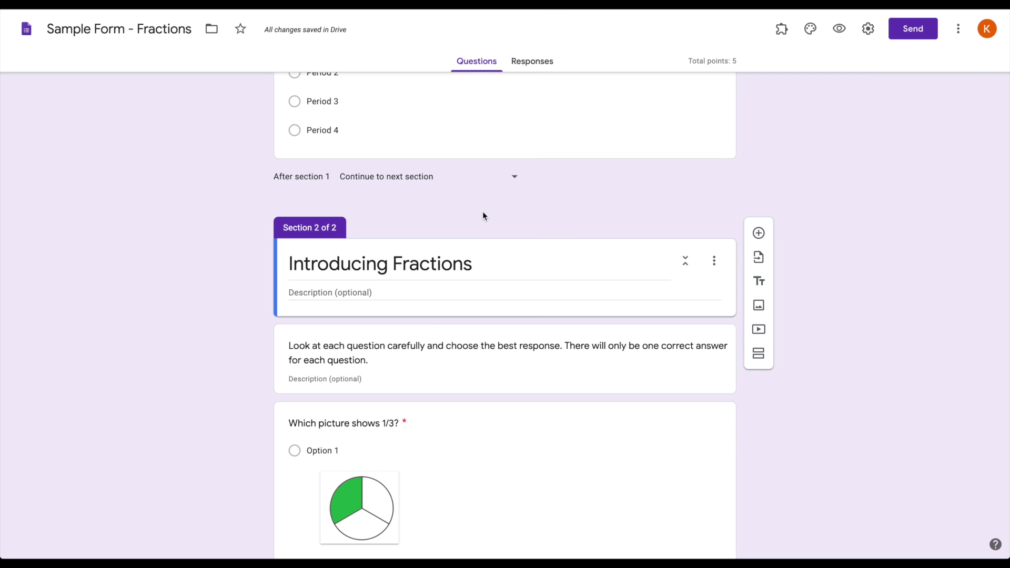
{"action": "left_click", "coordinate": [369, 359]}
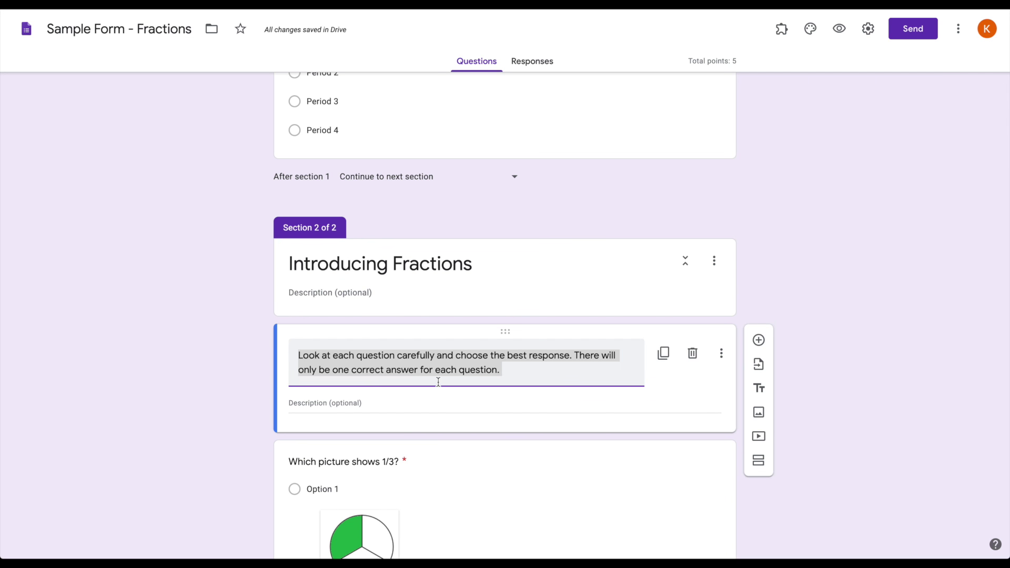
Delete the separate directions block and begin adding a video to the section
{"action": "left_click", "coordinate": [692, 354]}
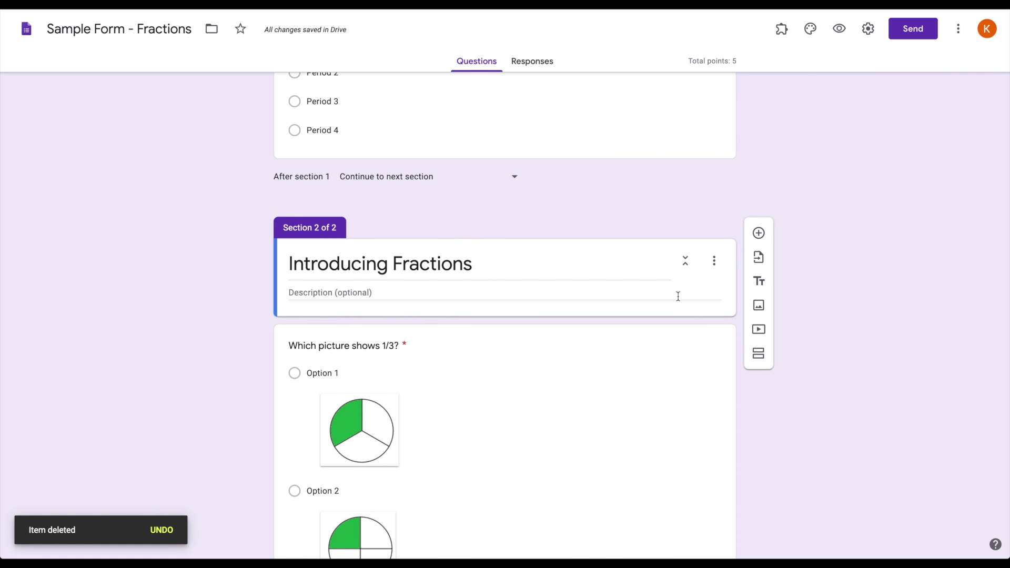
{"action": "left_click", "coordinate": [759, 330]}
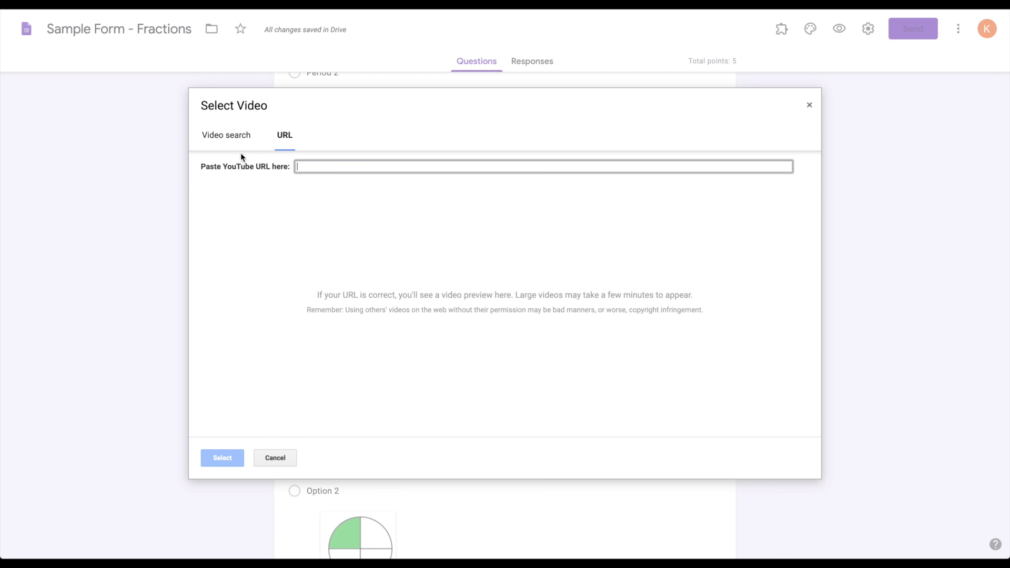
Embed the Math Antics 'Fractions Are Parts' video by pasting its YouTube link under URL
{"action": "left_click", "coordinate": [236, 137]}
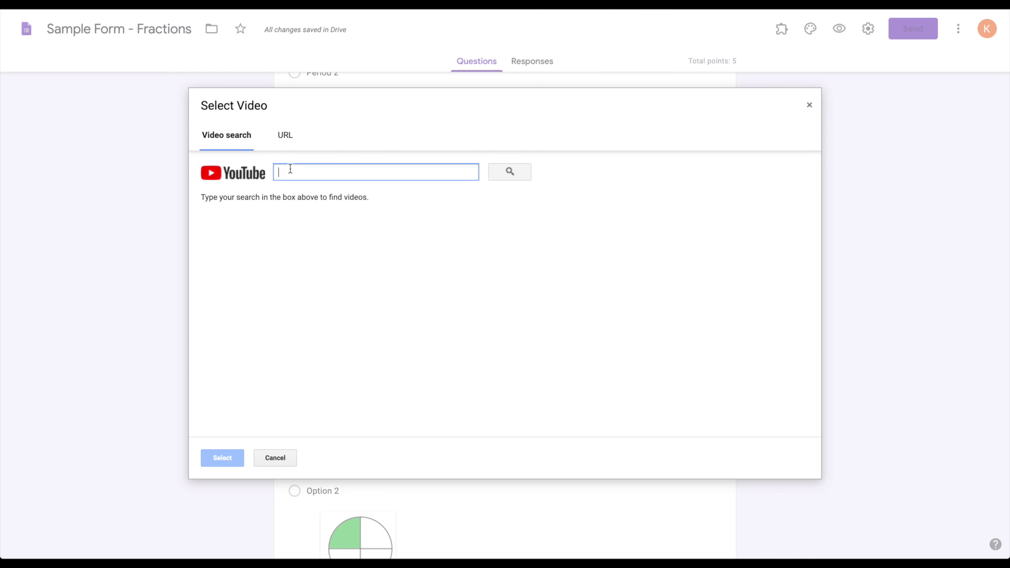
{"action": "left_click", "coordinate": [284, 135]}
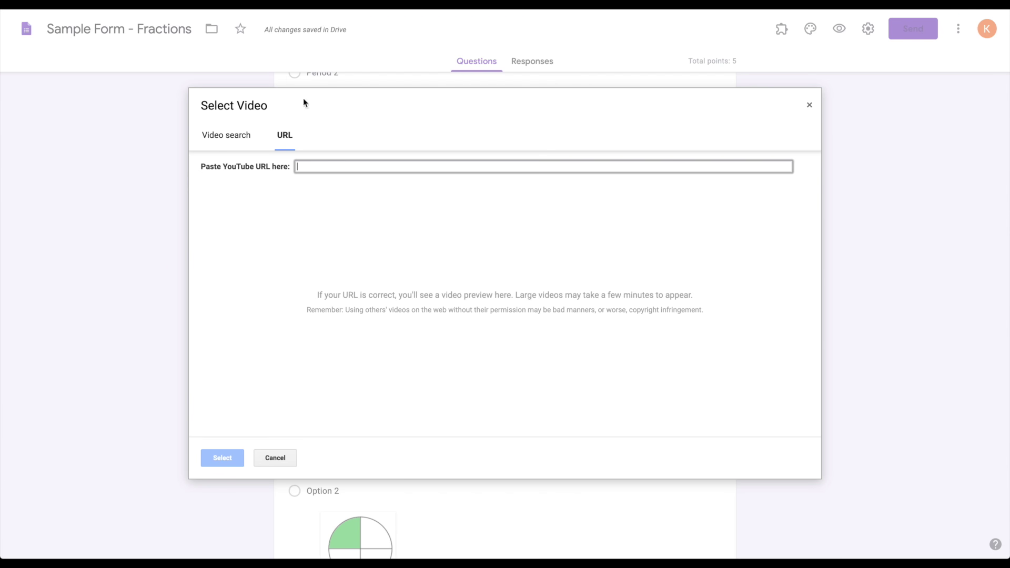
{"action": "type", "text": "https://www.youtube.com/watch?v=CA9XLJpQp3c"}
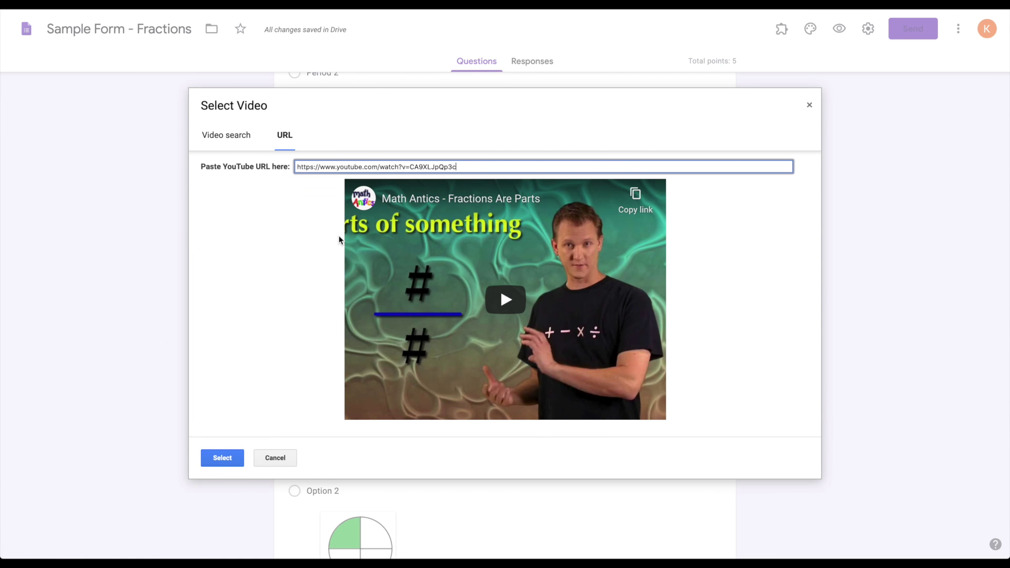
{"action": "left_click", "coordinate": [237, 457]}
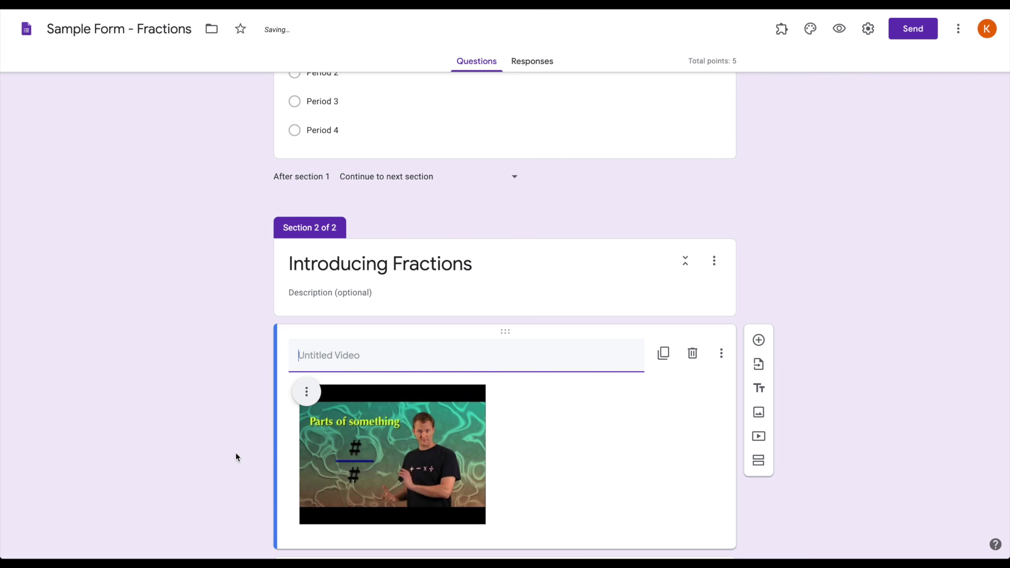
Title the video 'Watch the video below and then use what you have learned to answer the questions.' and enlarge it to card width
{"action": "scroll", "coordinate": [472, 305], "scroll_direction": "down", "scroll_amount": 2}
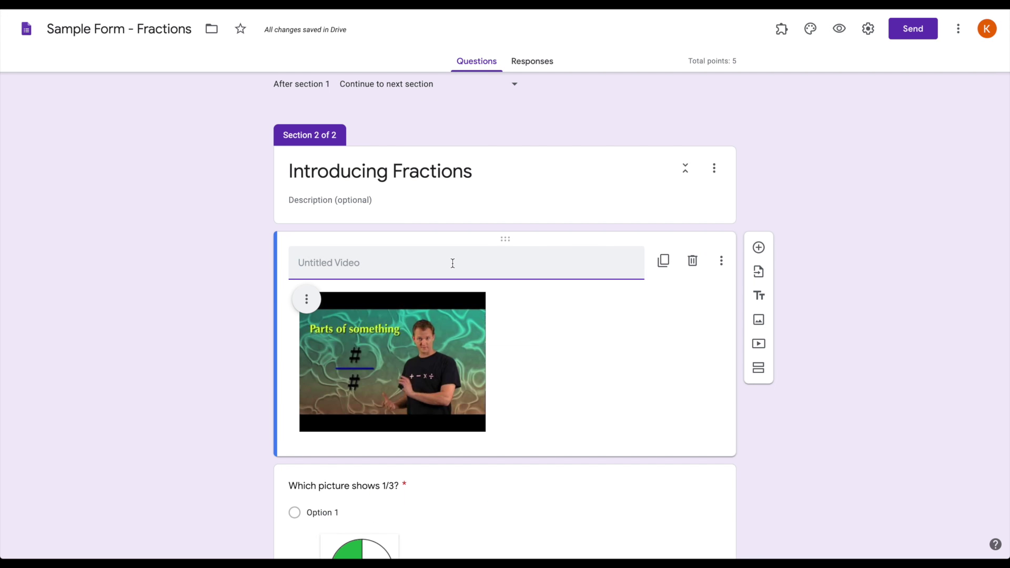
{"action": "type", "text": "Watch the video below and then use what you have learned to answer the questions."}
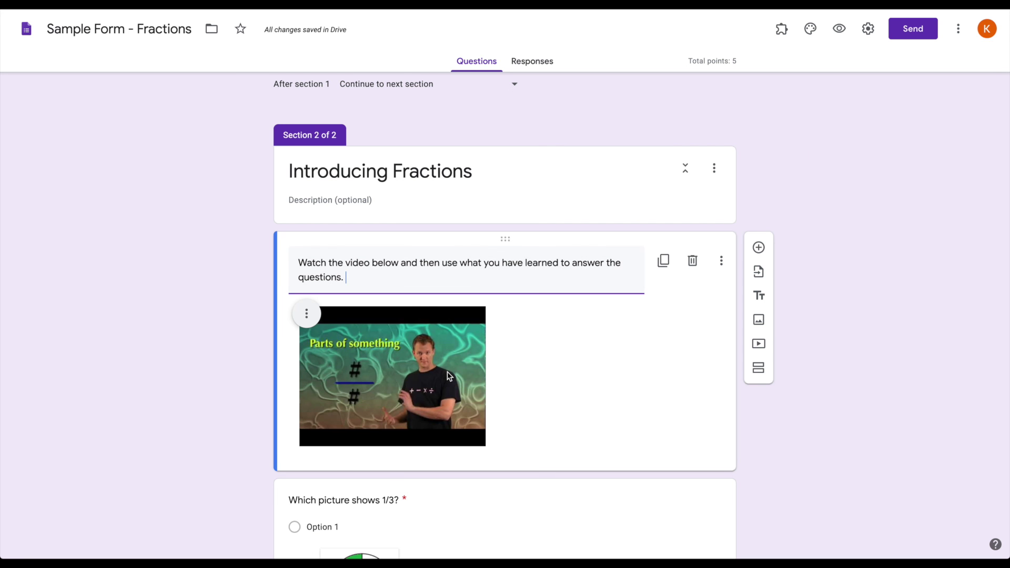
{"action": "left_click", "coordinate": [411, 392]}
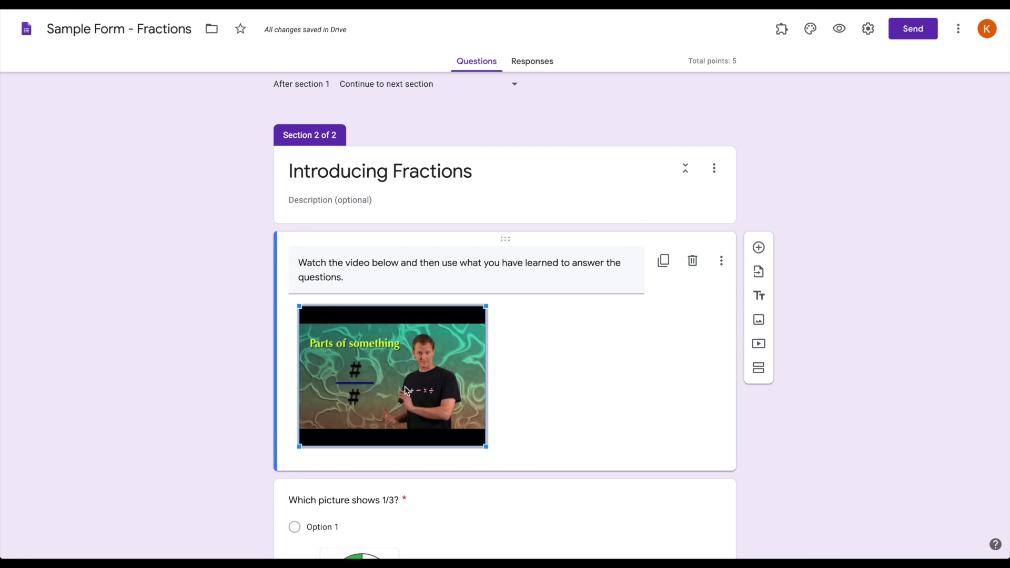
{"action": "left_click_drag", "start_coordinate": [485, 447], "coordinate": [713, 550]}
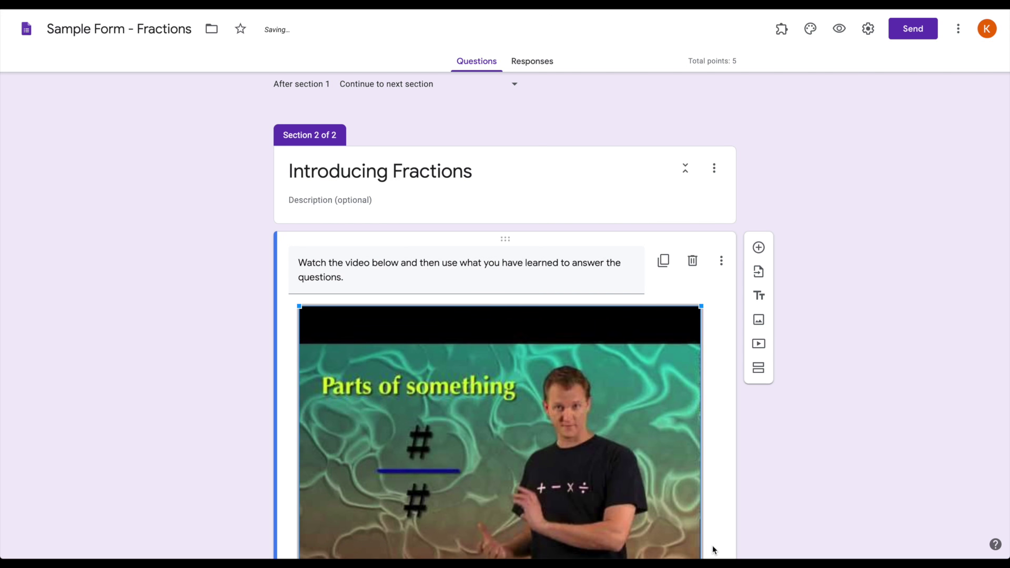
{"action": "scroll", "coordinate": [690, 476], "scroll_direction": "down", "scroll_amount": 4}
{"action": "left_click_drag", "start_coordinate": [702, 418], "coordinate": [716, 429]}
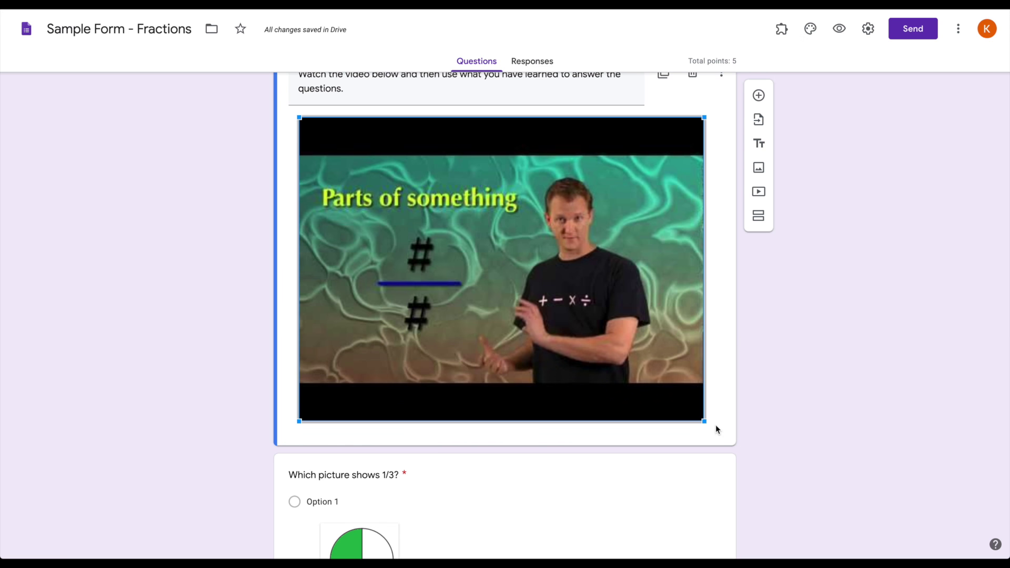
{"action": "scroll", "coordinate": [716, 429], "scroll_direction": "up", "scroll_amount": 5}
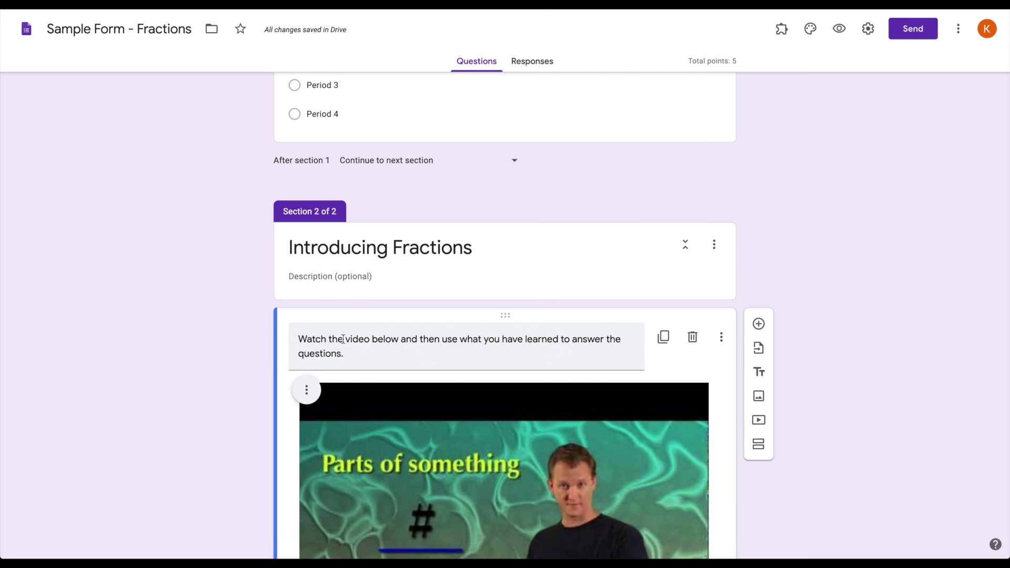
{"action": "scroll", "coordinate": [344, 340], "scroll_direction": "down", "scroll_amount": 2}
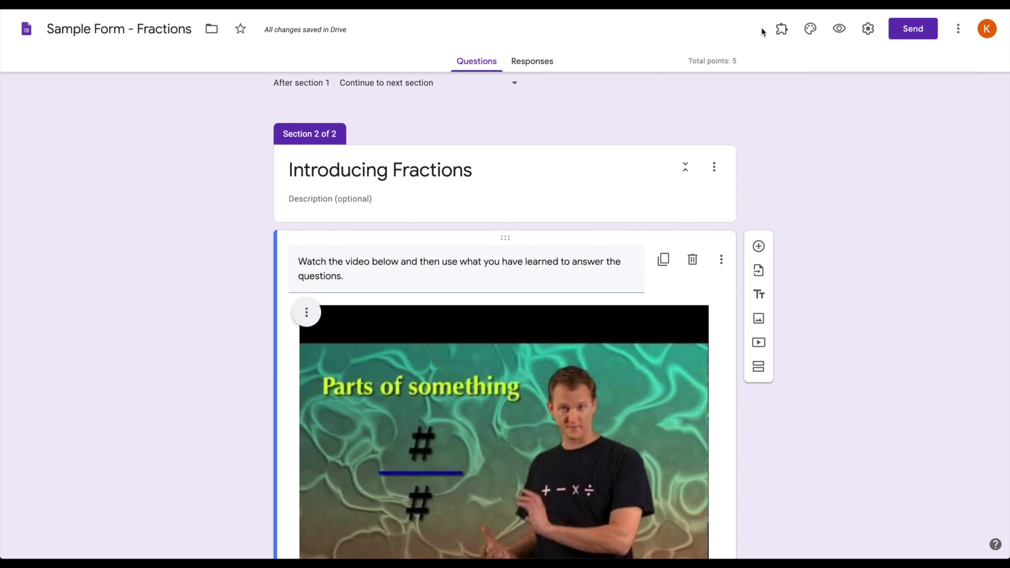
Preview the form as a respondent to confirm the directions and enlarged video appear above the questions
{"action": "left_click", "coordinate": [840, 37]}
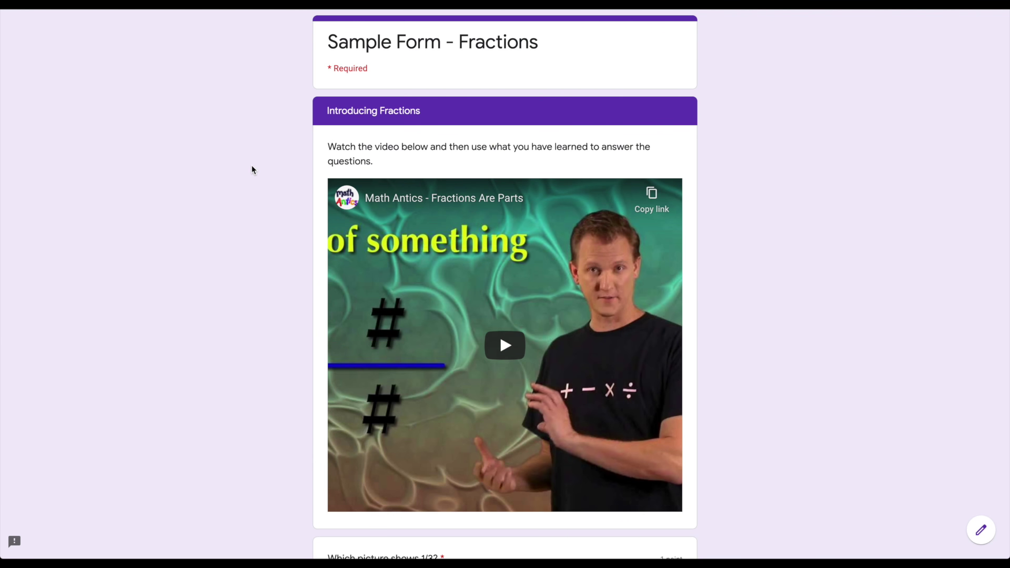
{"action": "scroll", "coordinate": [252, 167], "scroll_direction": "down", "scroll_amount": 15}
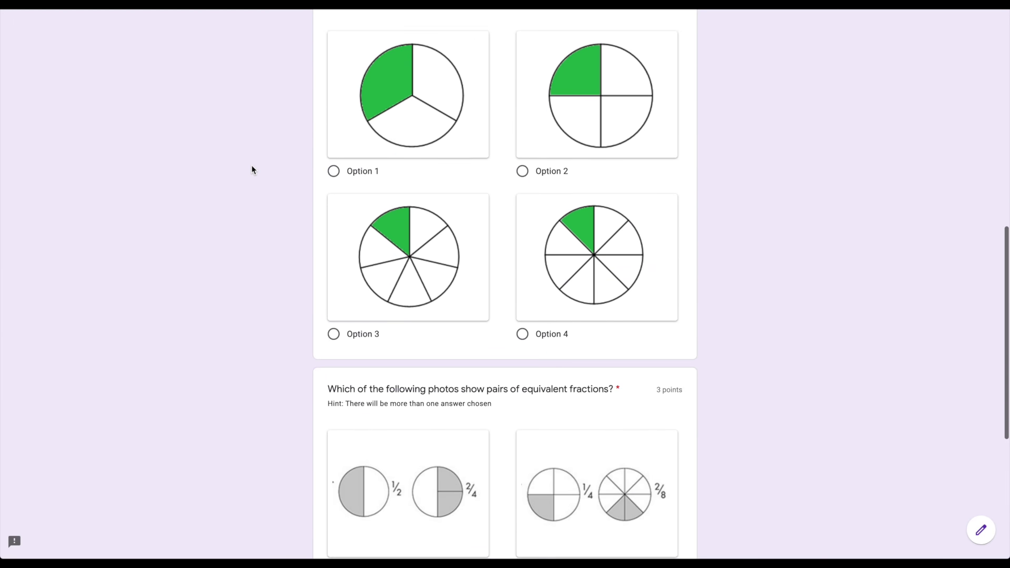
{"action": "scroll", "coordinate": [251, 166], "scroll_direction": "up", "scroll_amount": 9}
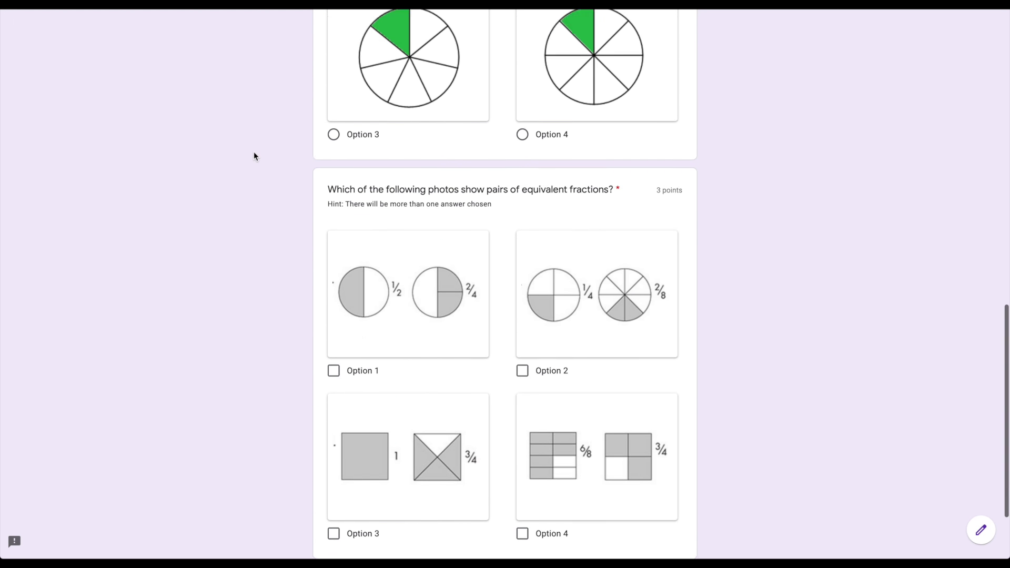
{"action": "scroll", "coordinate": [255, 153], "scroll_direction": "up", "scroll_amount": 8}
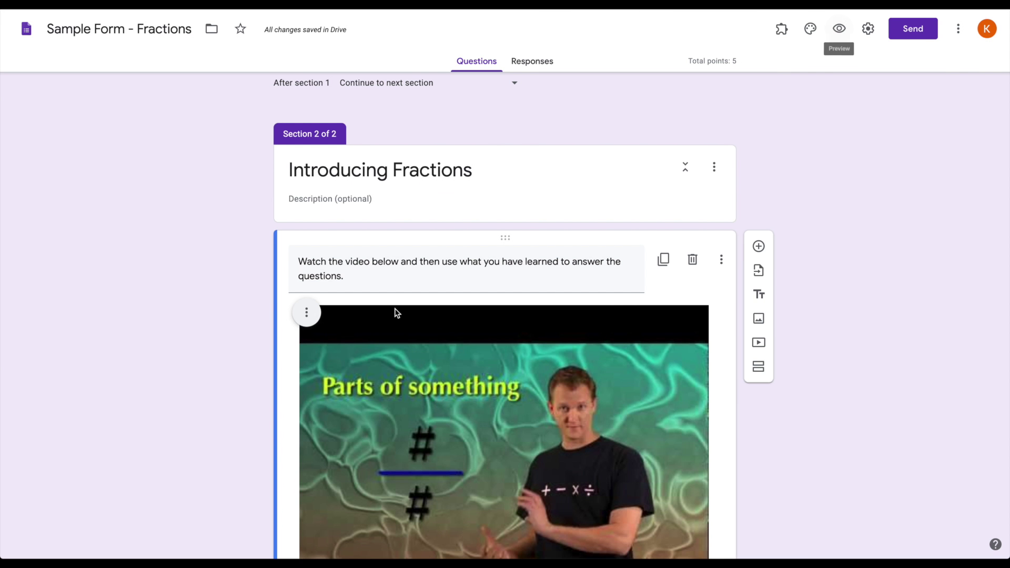
{"action": "scroll", "coordinate": [395, 308], "scroll_direction": "down", "scroll_amount": 15}
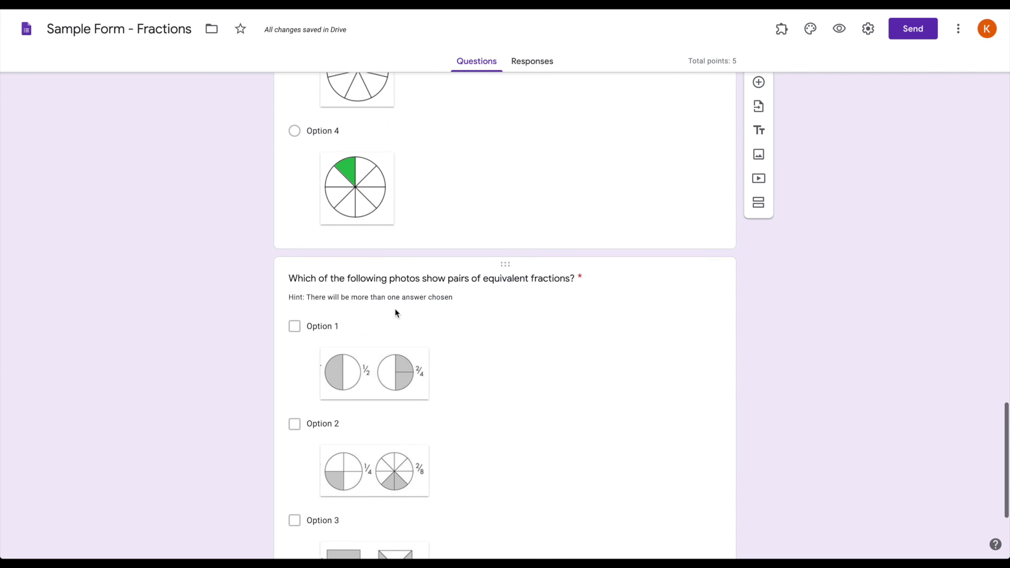
Insert a new third section after the equivalent-fractions question
{"action": "left_click", "coordinate": [541, 366]}
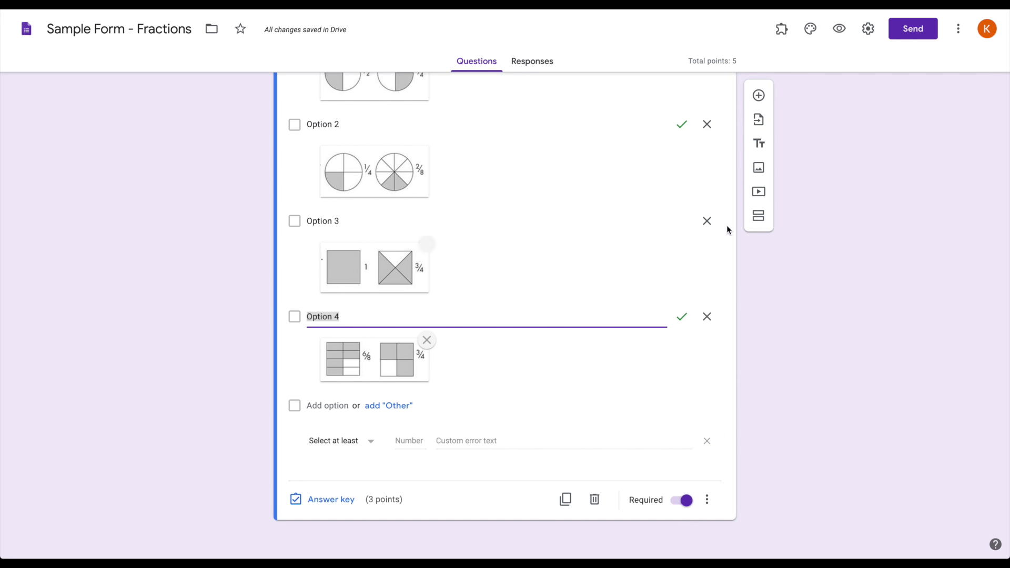
{"action": "left_click", "coordinate": [759, 217]}
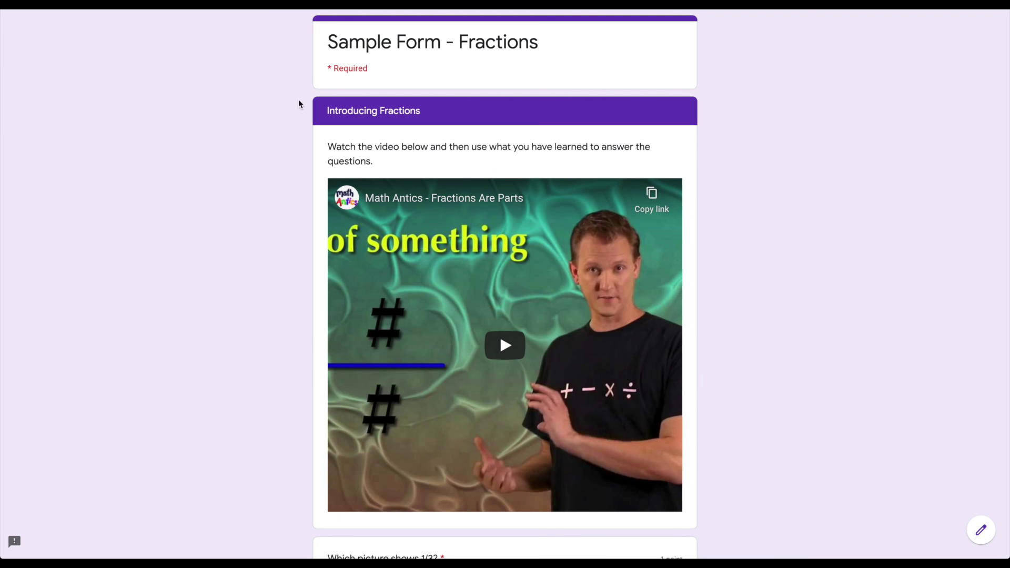
Scroll through the previewed fraction questions
{"action": "scroll", "coordinate": [403, 247], "scroll_direction": "down", "scroll_amount": 8}
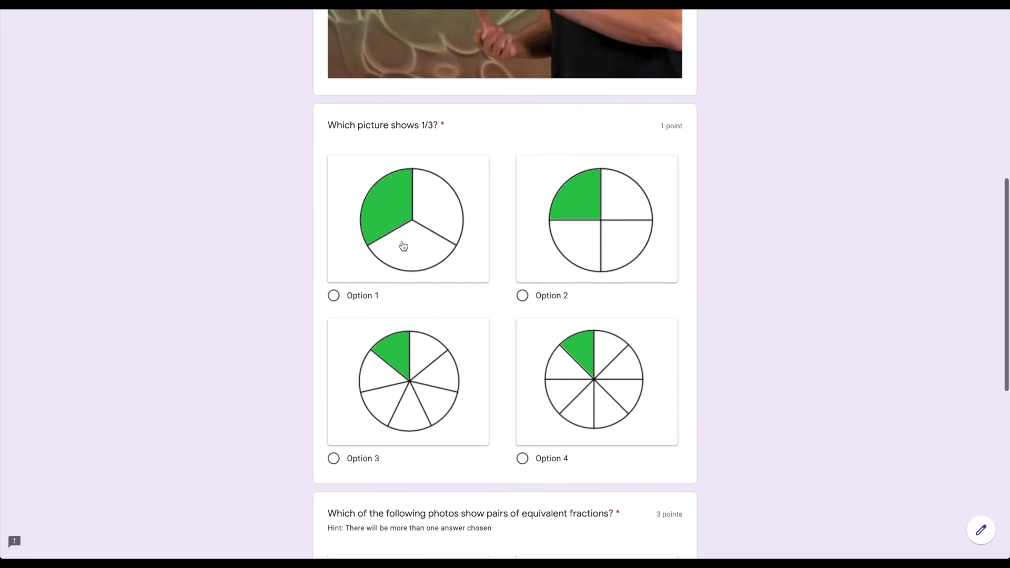
{"action": "scroll", "coordinate": [403, 246], "scroll_direction": "down", "scroll_amount": 8}
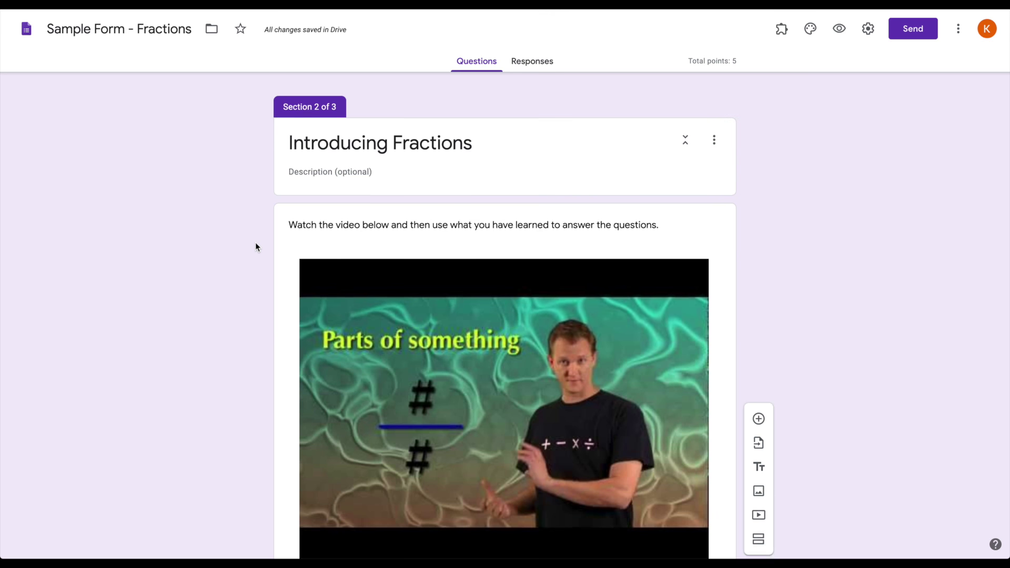
{"action": "scroll", "coordinate": [256, 247], "scroll_direction": "down", "scroll_amount": 2}
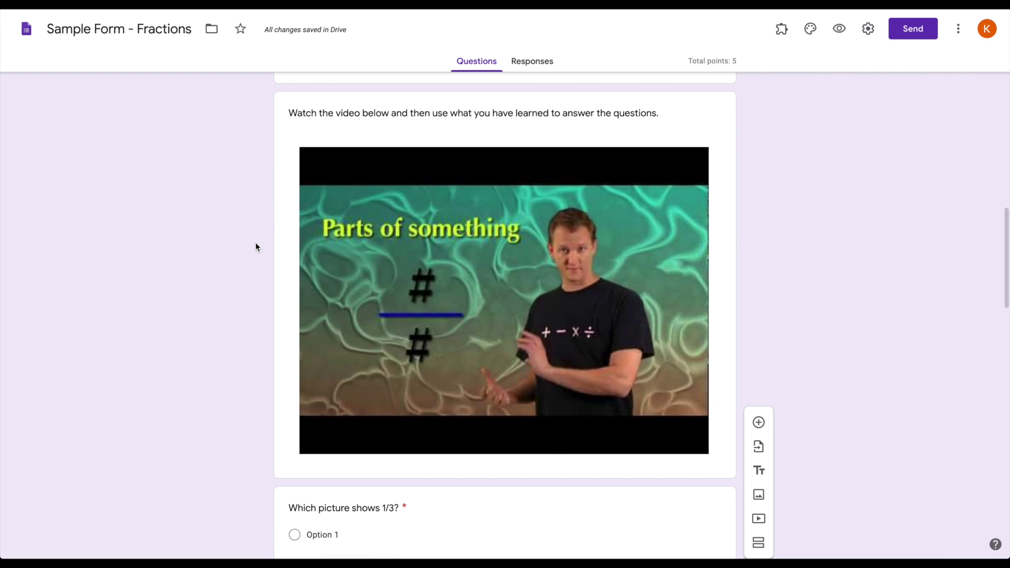
{"action": "scroll", "coordinate": [701, 209], "scroll_direction": "down", "scroll_amount": 1}
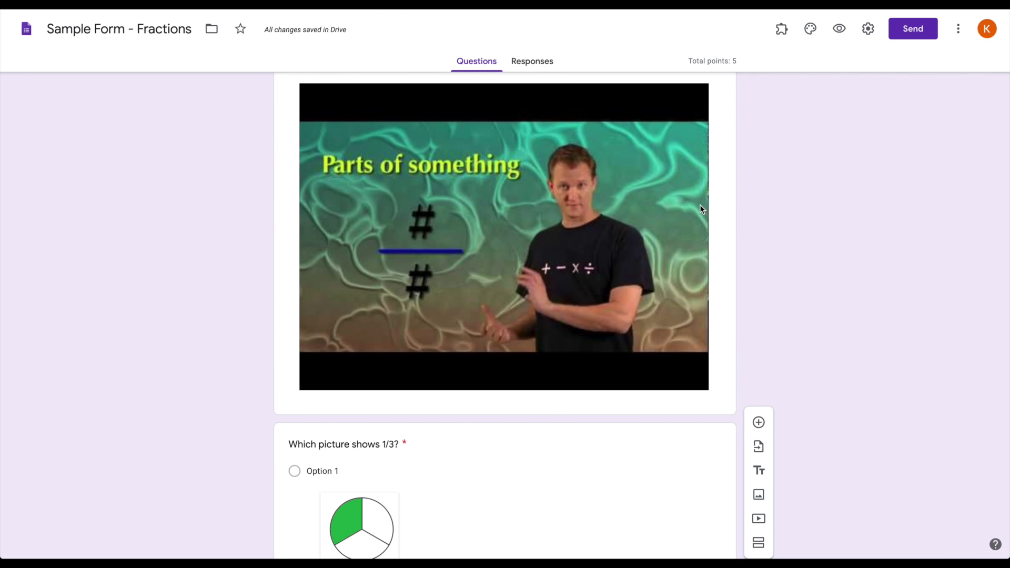